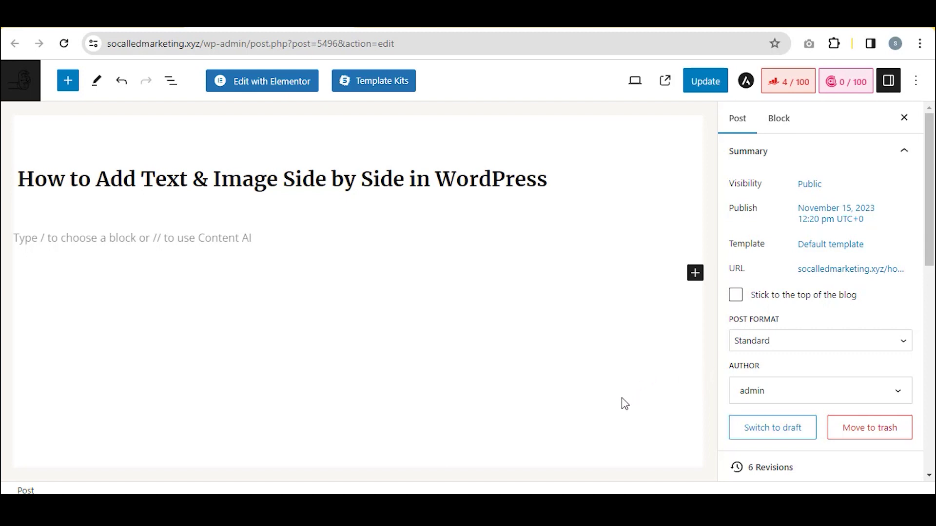
- Insert a Media & Text block using the Media Library computer illustration, then select lipsum.com's first paragraph for its text
click(696, 274)
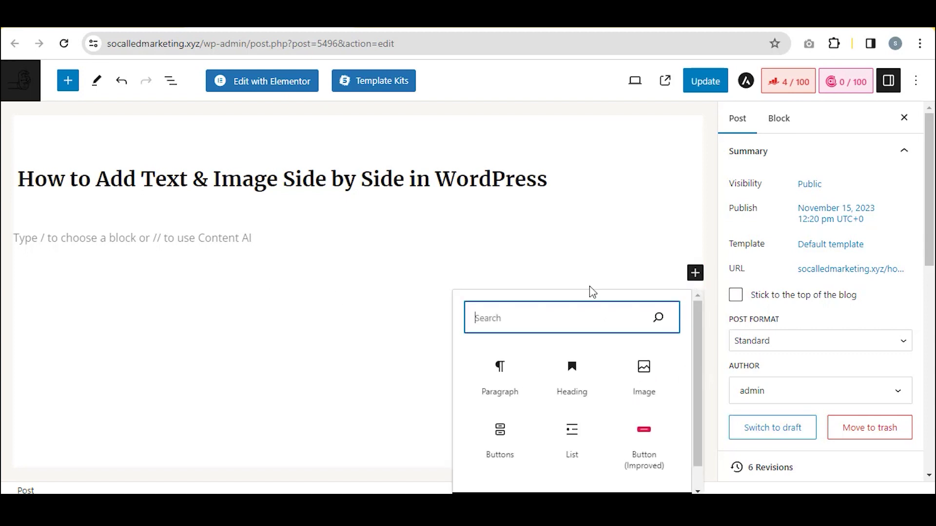
text(med)
click(499, 359)
click(46, 344)
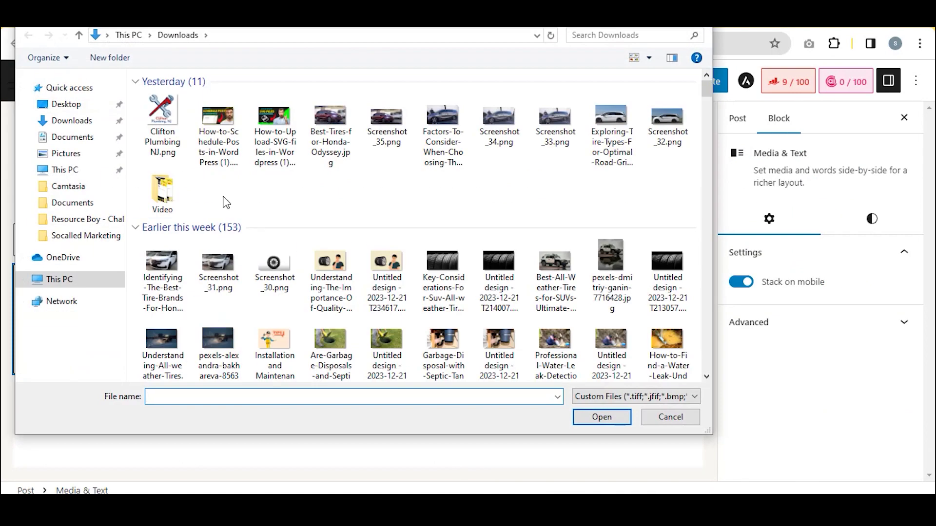
click(669, 418)
click(112, 342)
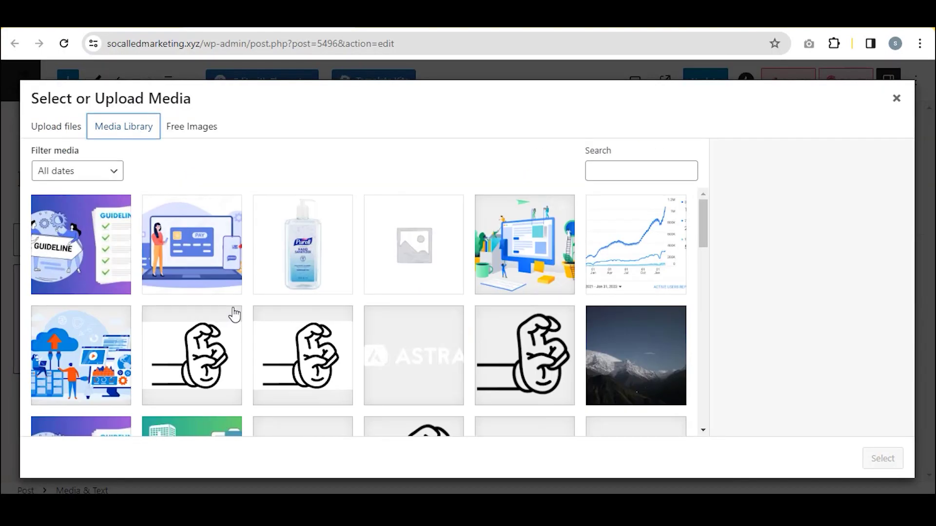
click(525, 244)
click(883, 459)
click(412, 359)
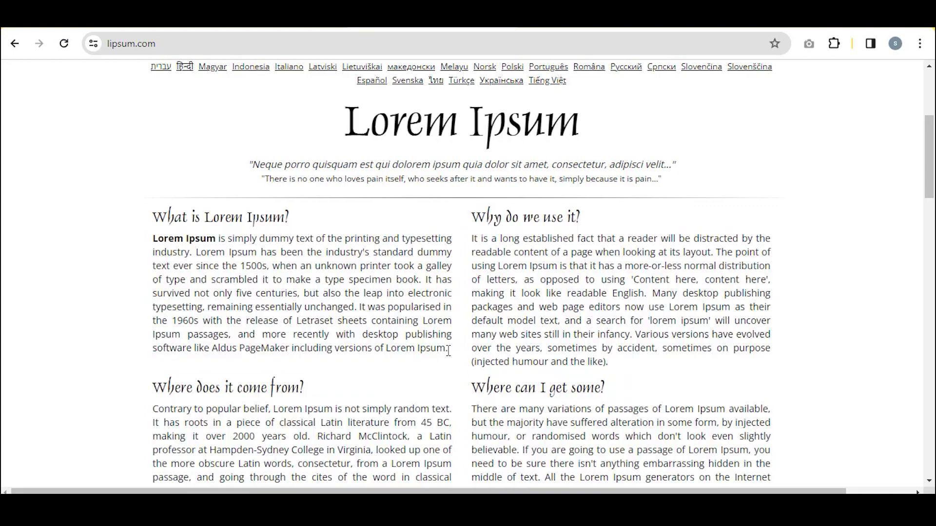
triple_click(155, 238)
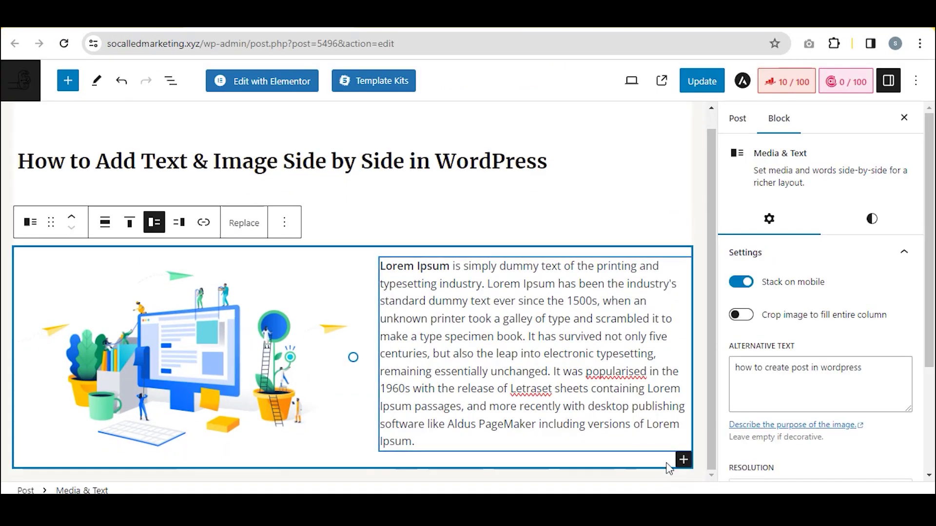
click(525, 351)
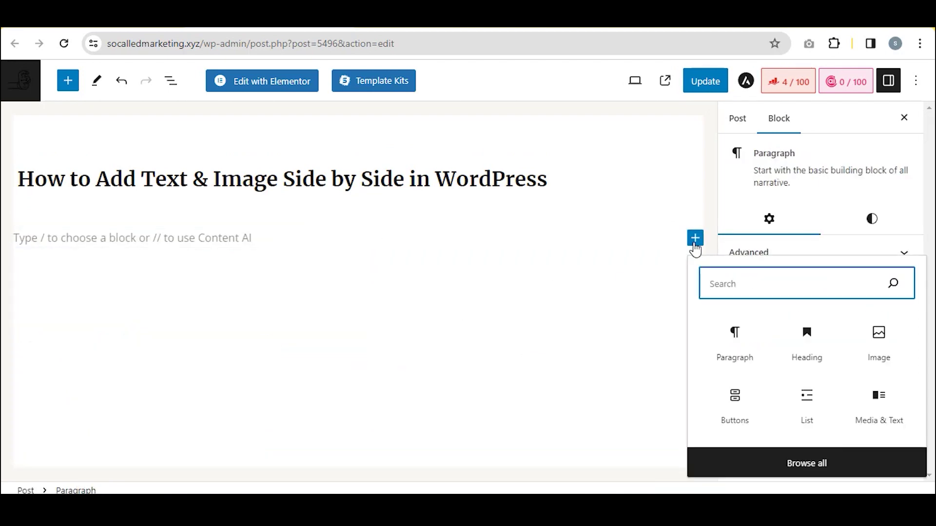